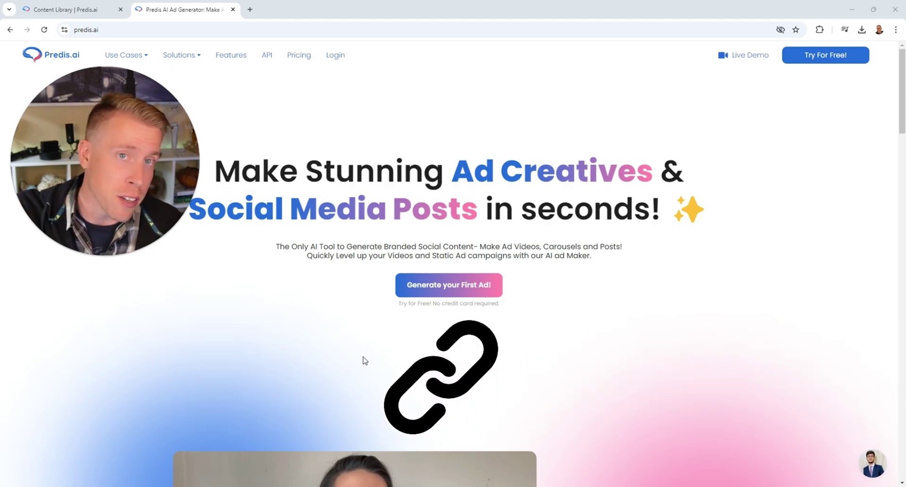
# - Scroll down the predis.ai marketing homepage
pyautogui.scroll(-7, 441, 398)
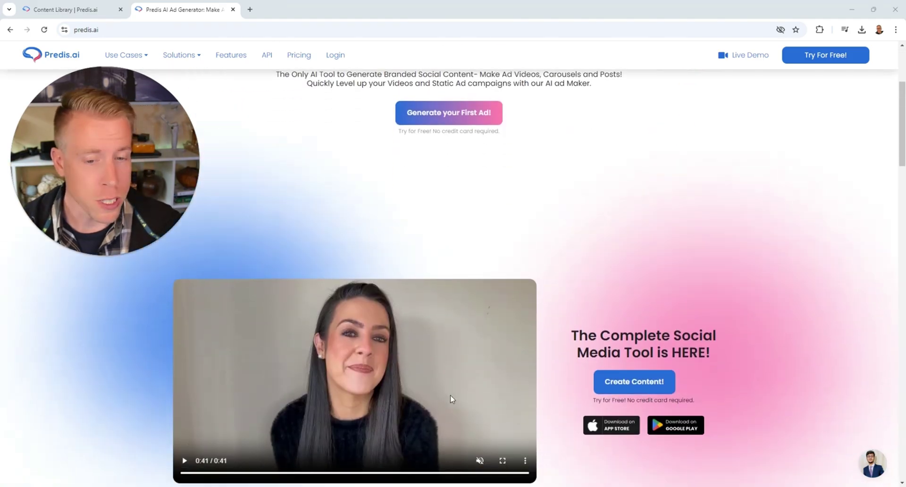
pyautogui.scroll(-5, 453, 398)
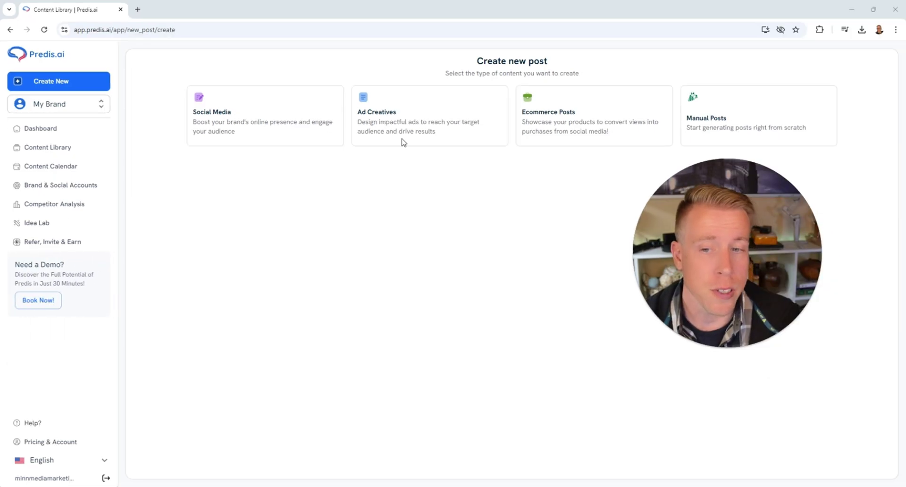
# - Start a Social Media Short Video post in the Portrait 1080 x 1920 size
pyautogui.click(233, 118)
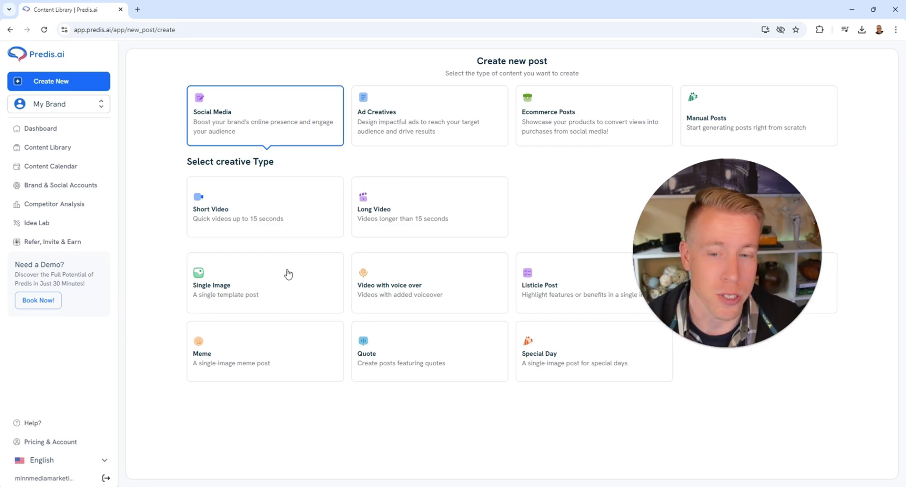
pyautogui.click(261, 210)
pyautogui.scroll(-1, 262, 210)
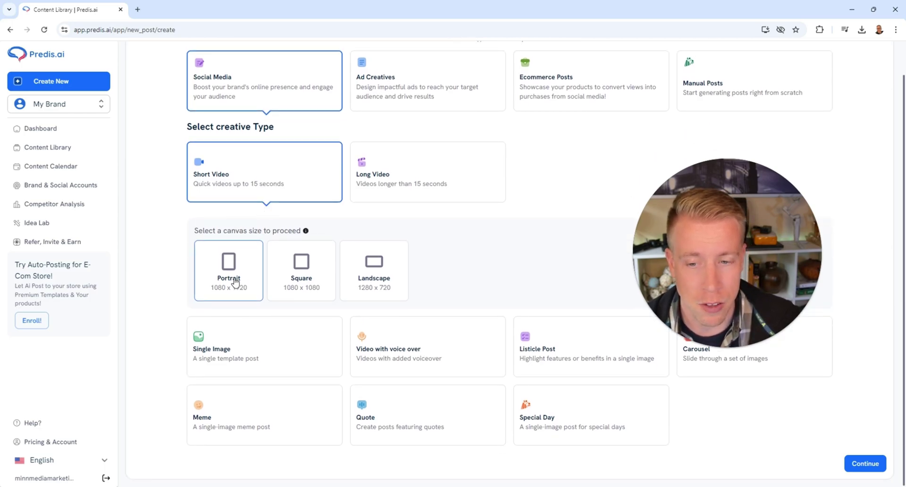
# - Replace the prompt with a request for a houseplant store social post and generate one variant
pyautogui.click(865, 464)
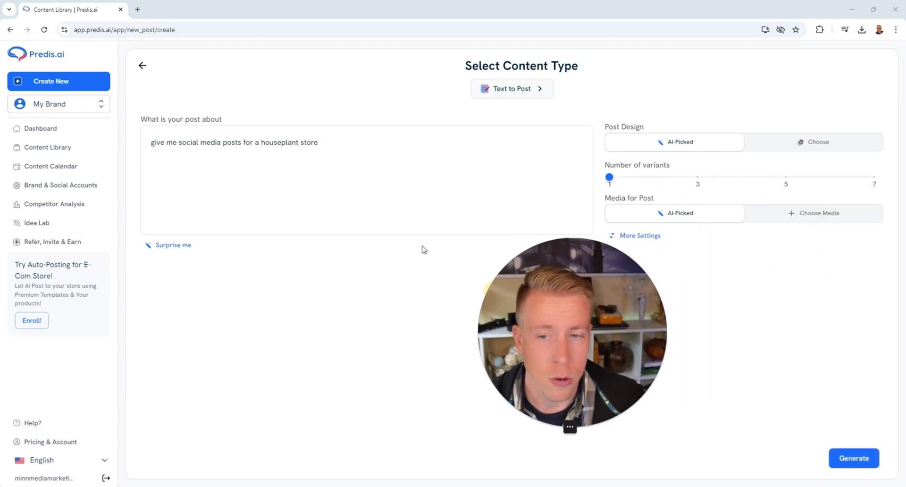
pyautogui.moveTo(318, 142); pyautogui.dragTo(151, 142)
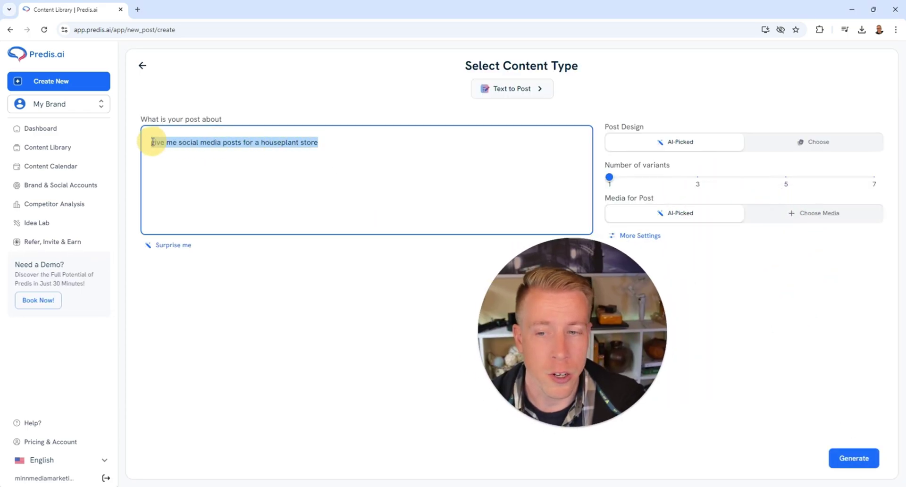
pyautogui.press('BackSpace')
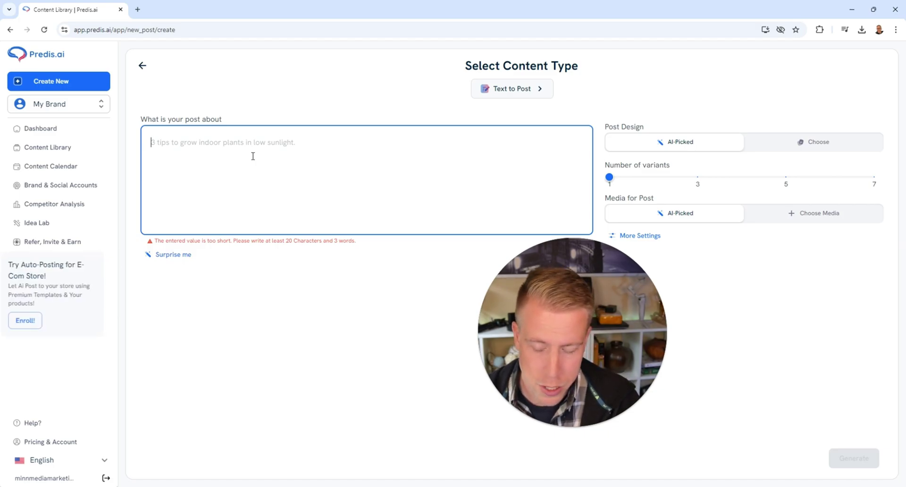
pyautogui.write('Crea')
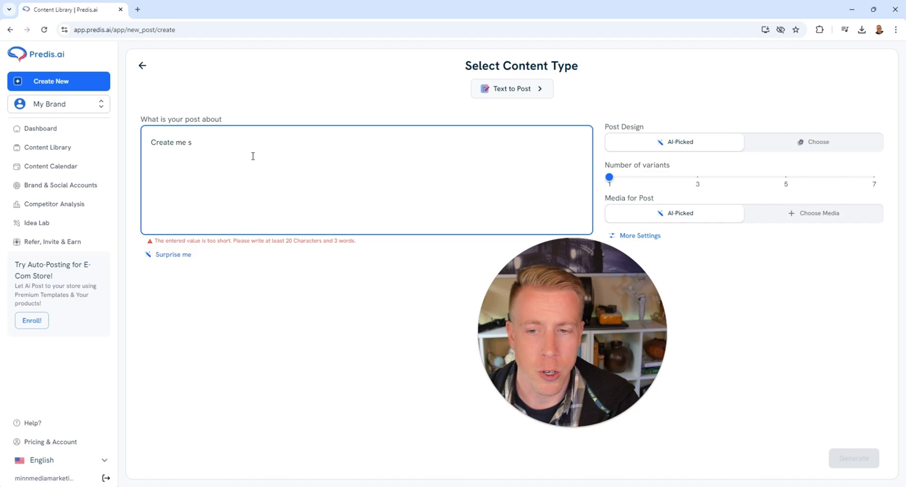
pyautogui.write('te me a social media po')
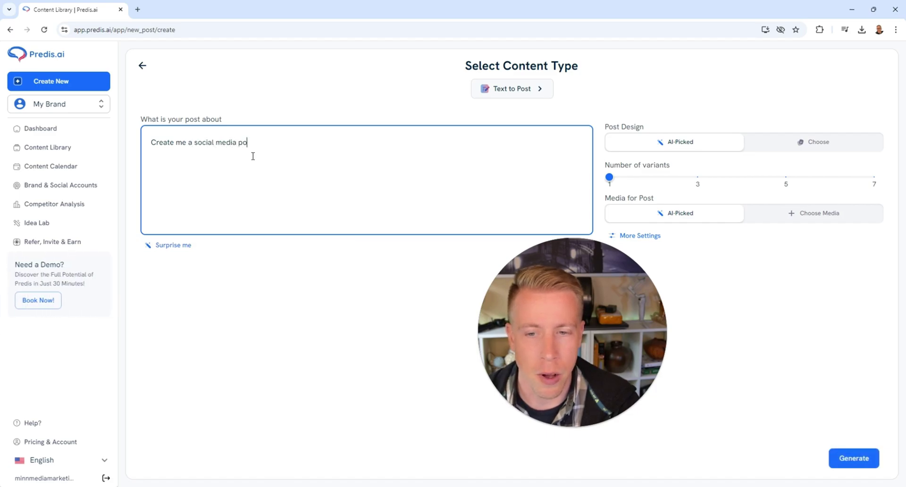
pyautogui.write('st for a store that')
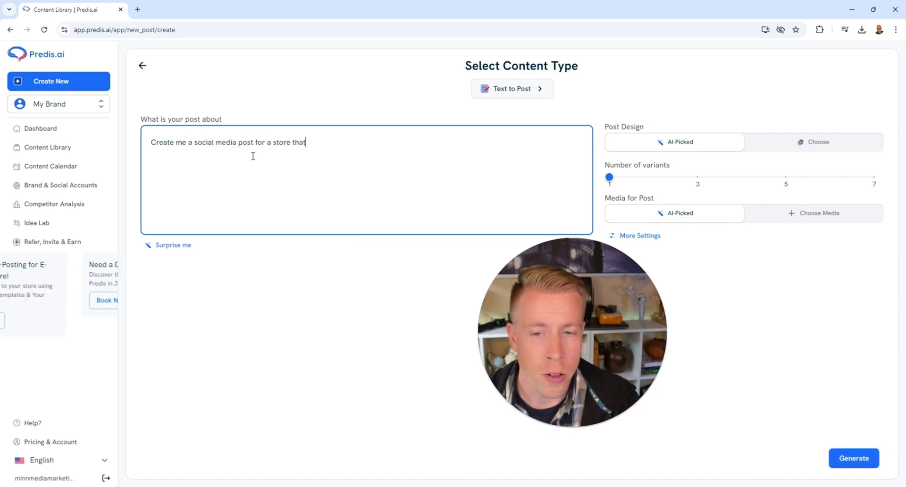
pyautogui.write(' sells houseplants')
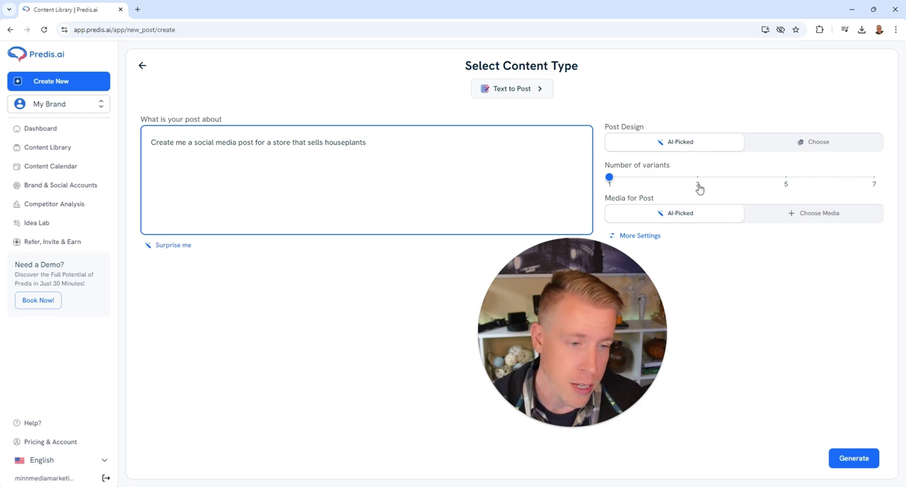
pyautogui.moveTo(611, 179)
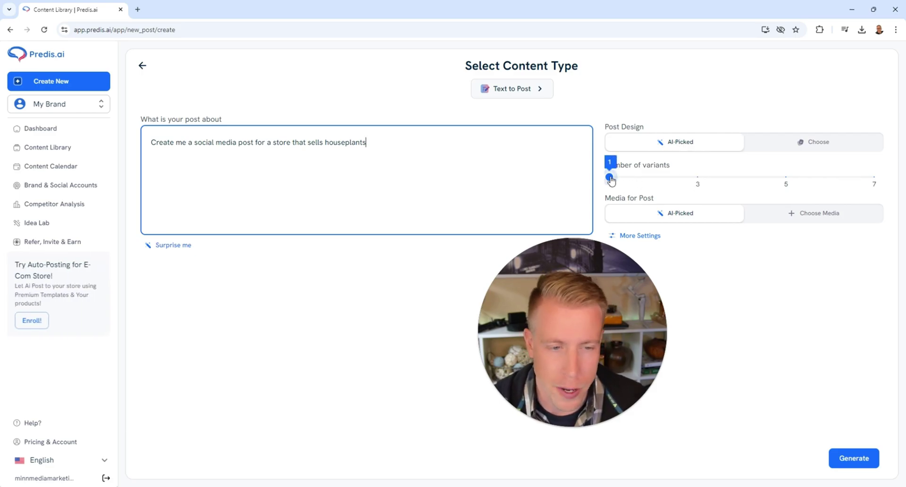
pyautogui.click(860, 461)
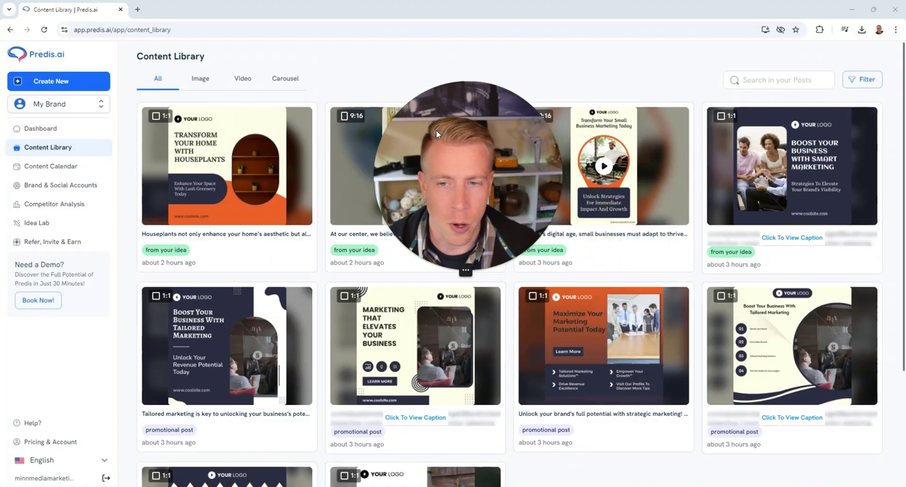
# - Open the 'Transform Your Home With Houseplants' post and launch its design editor
pyautogui.click(232, 169)
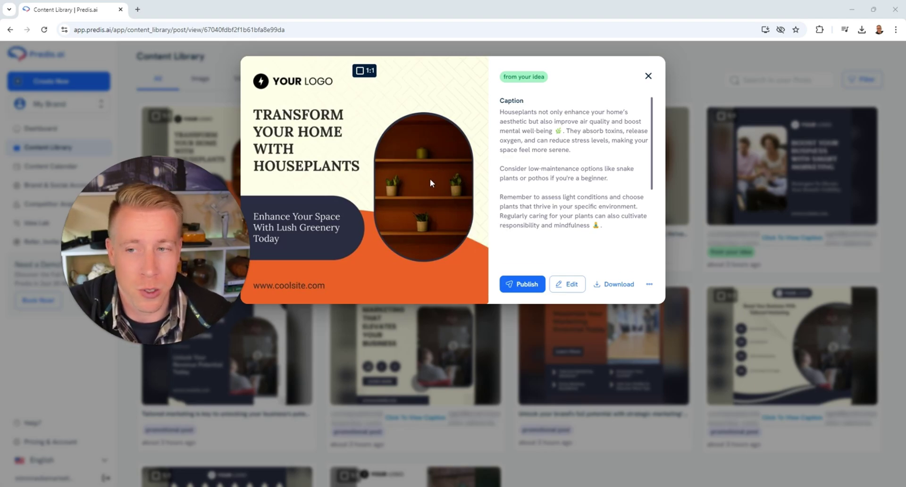
pyautogui.click(567, 284)
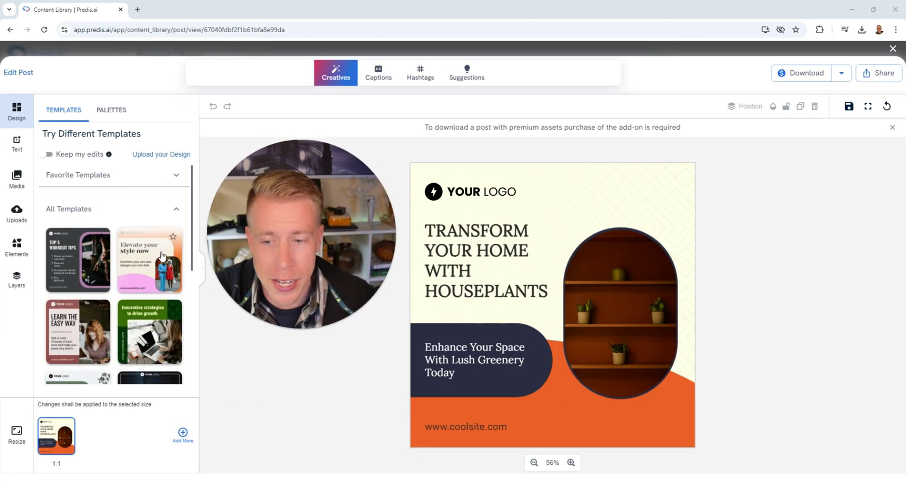
# - Apply a different template to the houseplants post and nudge the shelf photo slightly
pyautogui.click(86, 343)
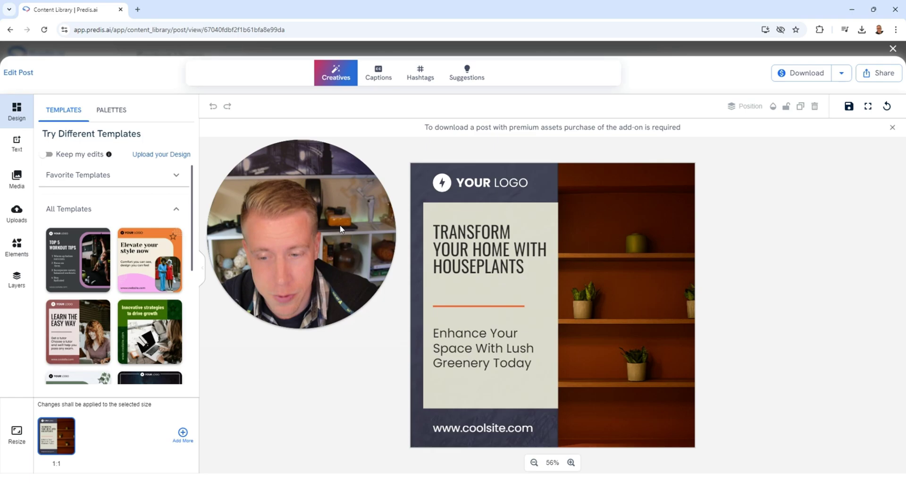
pyautogui.click(630, 278)
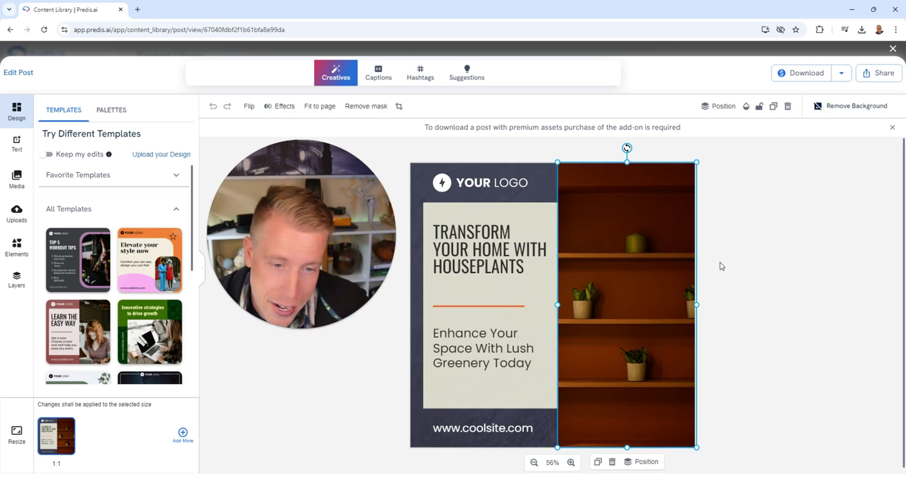
pyautogui.moveTo(647, 276); pyautogui.dragTo(659, 272)
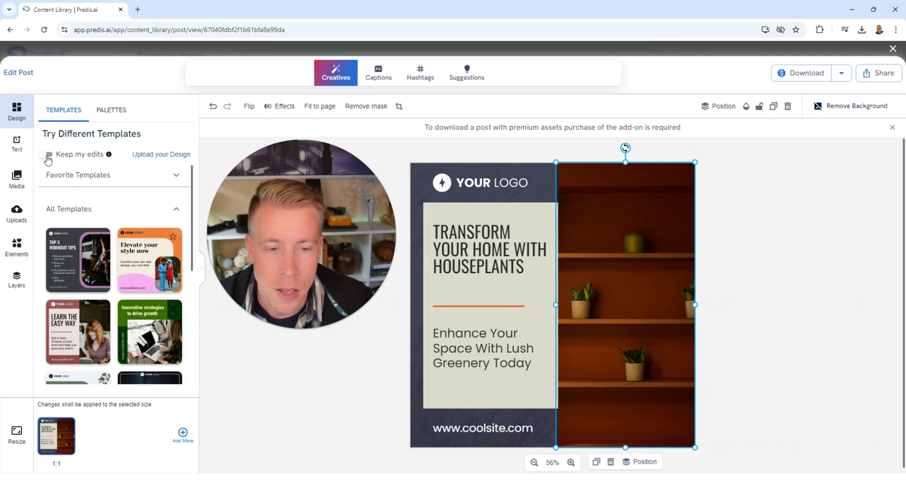
pyautogui.click(488, 252)
pyautogui.click(475, 349)
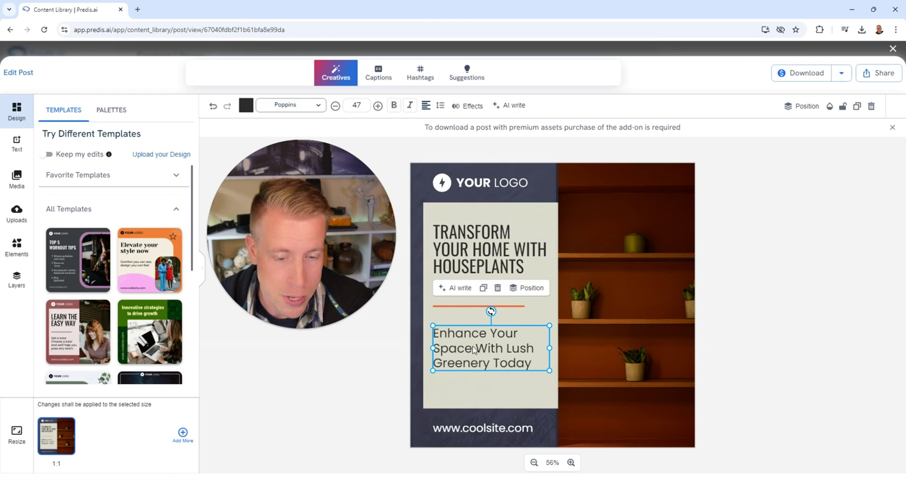
pyautogui.click(469, 430)
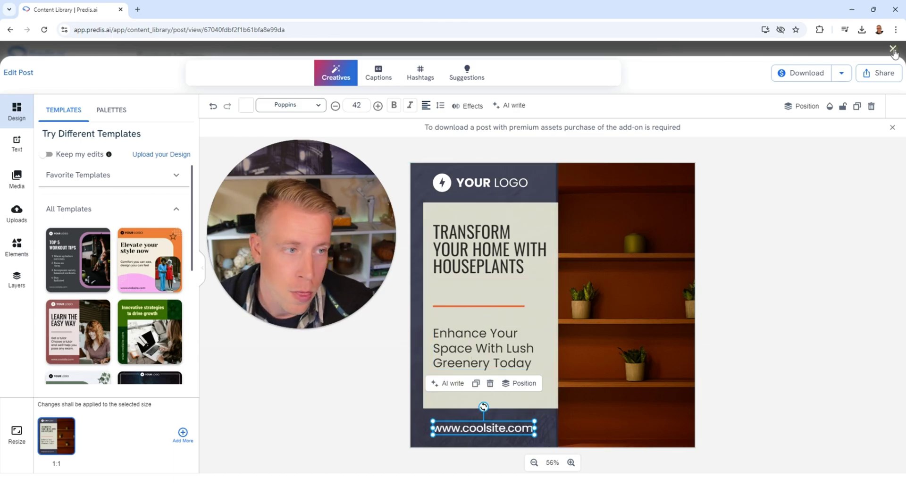
pyautogui.press('Escape')
# - Close the houseplants preview and schedule that post for Tuesday 10/8 on the Content Calendar
pyautogui.moveTo(335, 212); pyautogui.dragTo(221, 225)
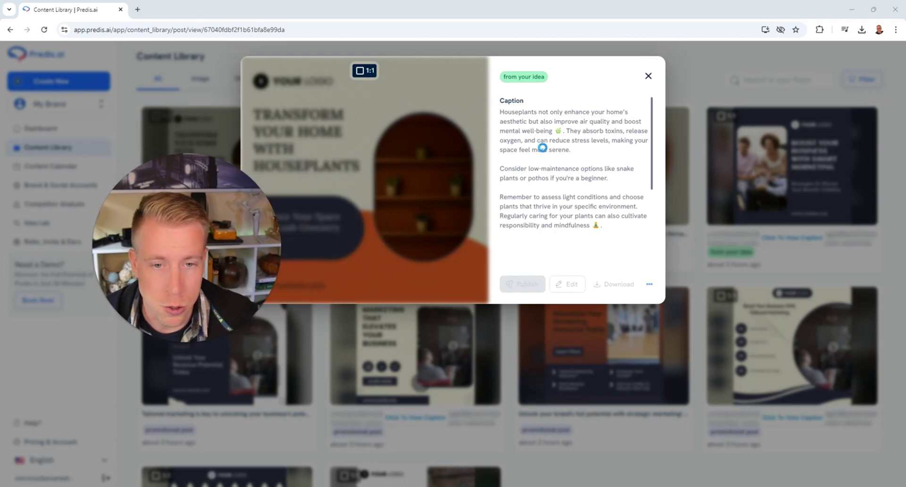
pyautogui.click(648, 76)
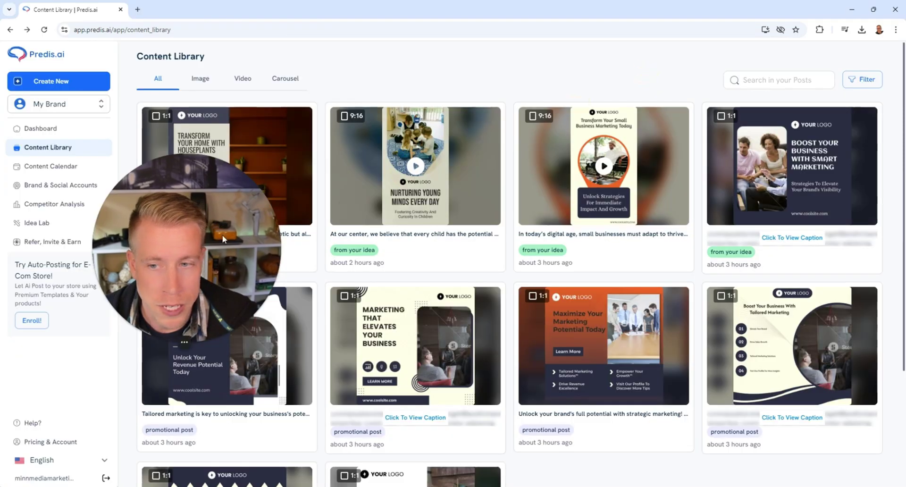
pyautogui.moveTo(222, 234); pyautogui.dragTo(696, 165)
pyautogui.click(109, 215)
pyautogui.click(55, 167)
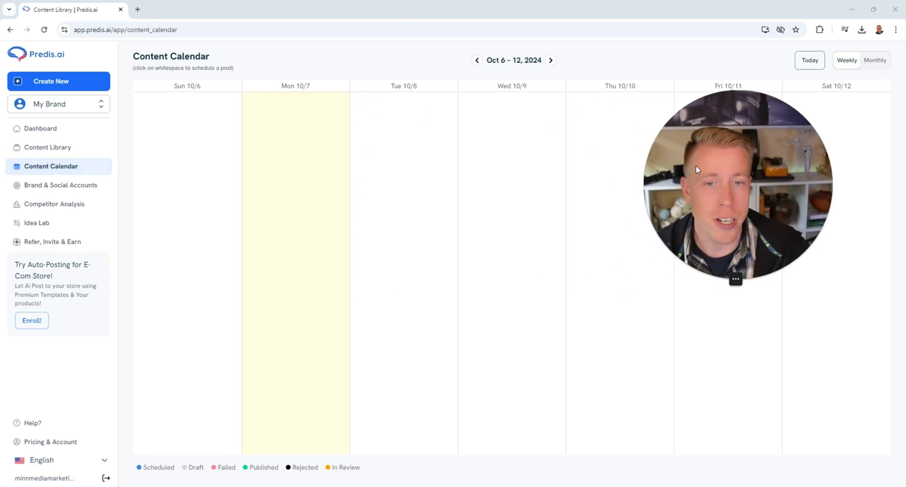
pyautogui.click(406, 194)
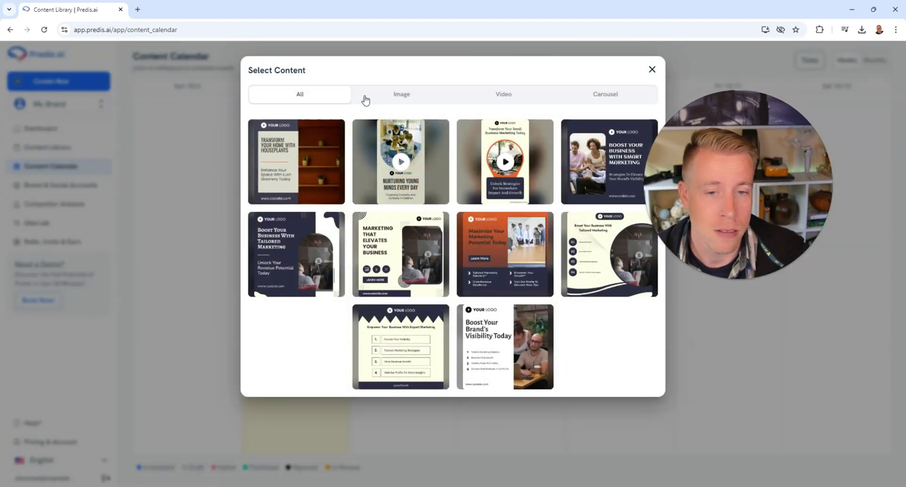
pyautogui.click(288, 167)
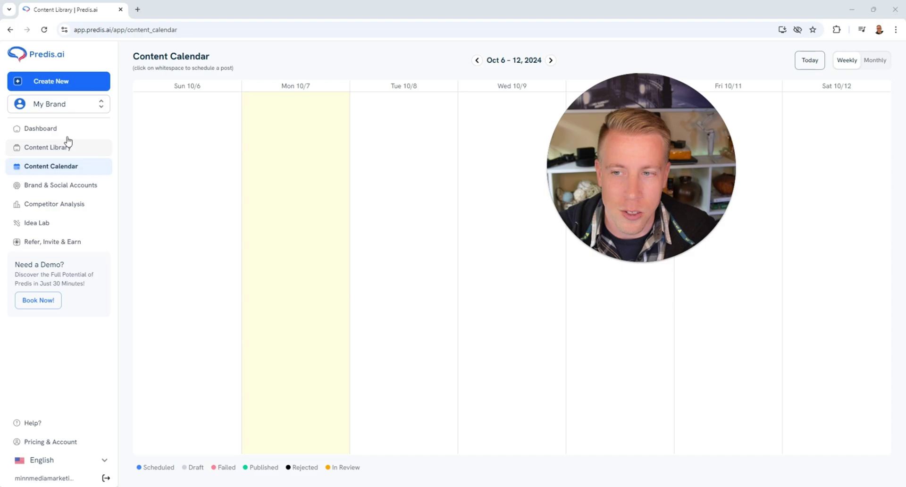
# - Start a new Social Media Single Image post and clear its prefilled prompt
pyautogui.click(75, 80)
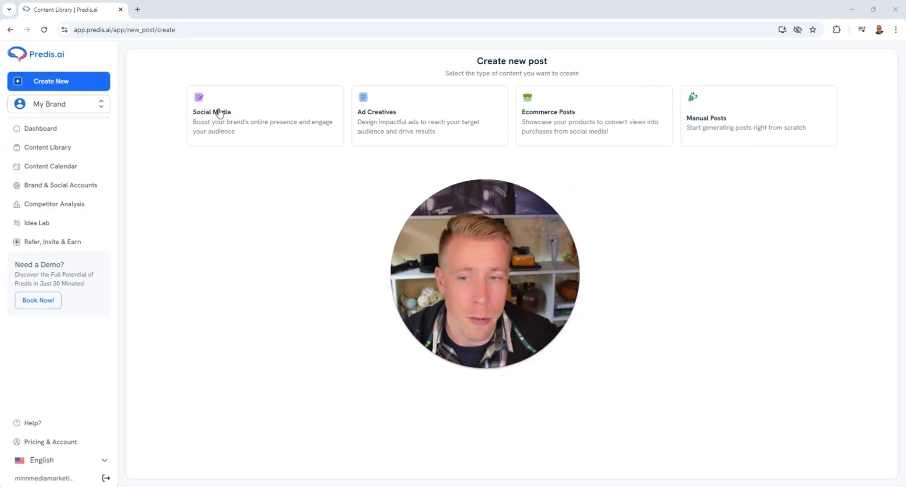
pyautogui.click(249, 118)
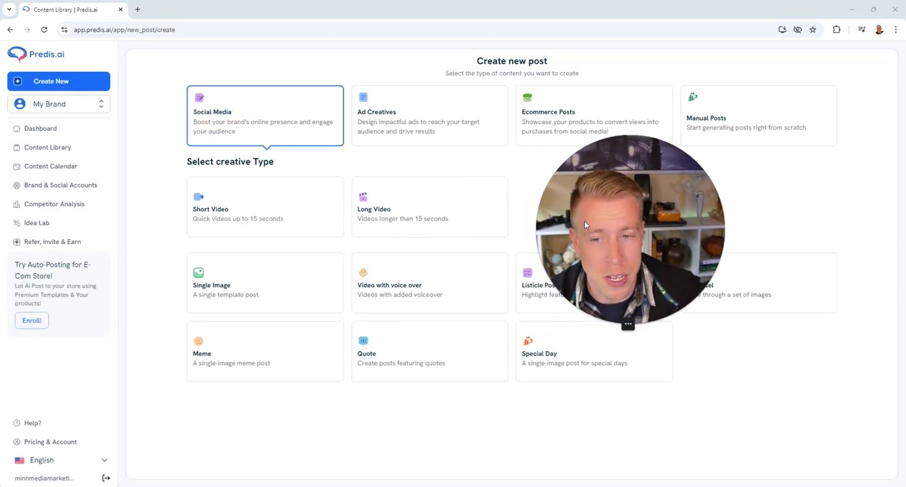
pyautogui.click(248, 290)
pyautogui.scroll(-1, 321, 297)
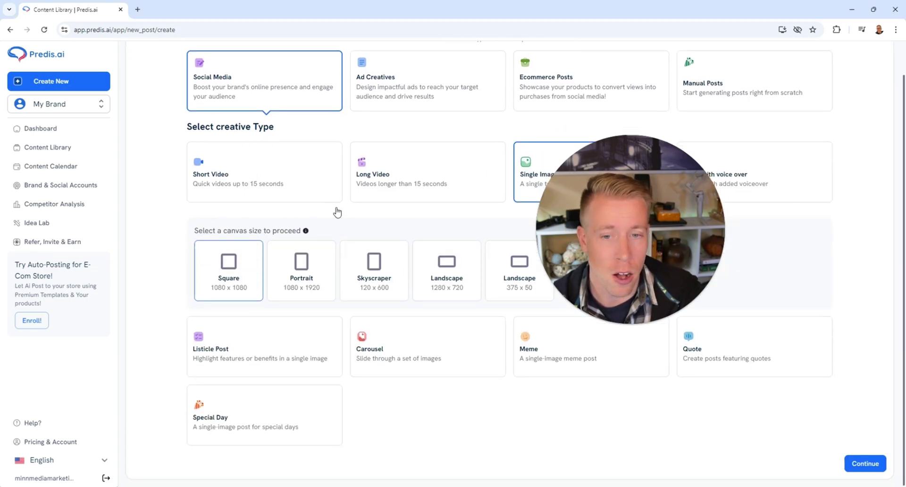
pyautogui.click(864, 463)
pyautogui.moveTo(318, 143); pyautogui.dragTo(151, 136)
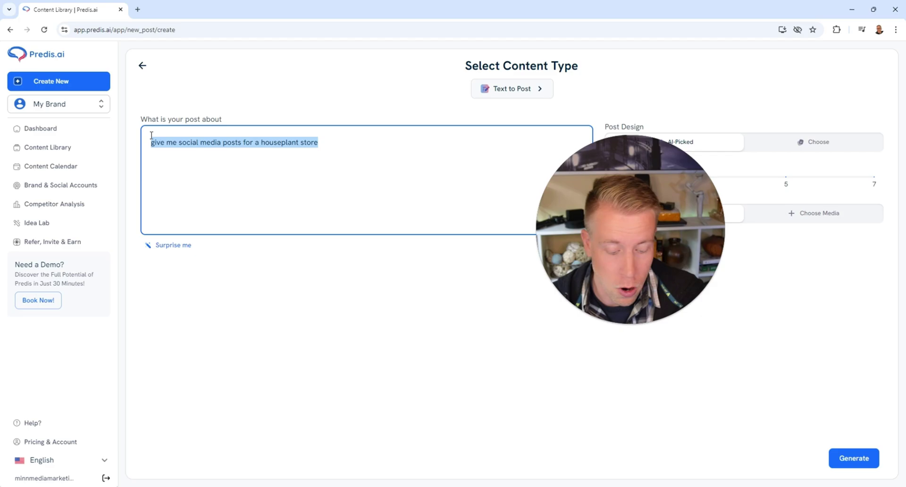
pyautogui.press('BackSpace')
pyautogui.moveTo(556, 207); pyautogui.dragTo(575, 252)
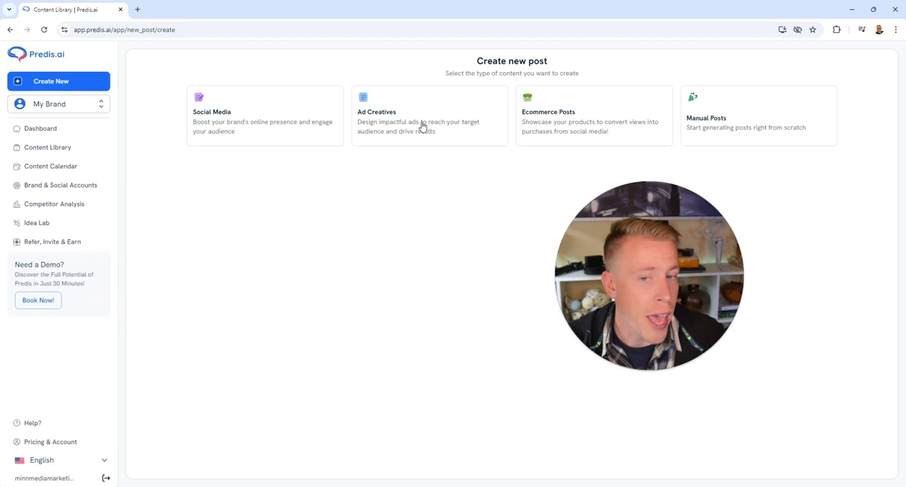
# - Choose an Ad Creatives post in the Single Image format and continue
pyautogui.click(453, 123)
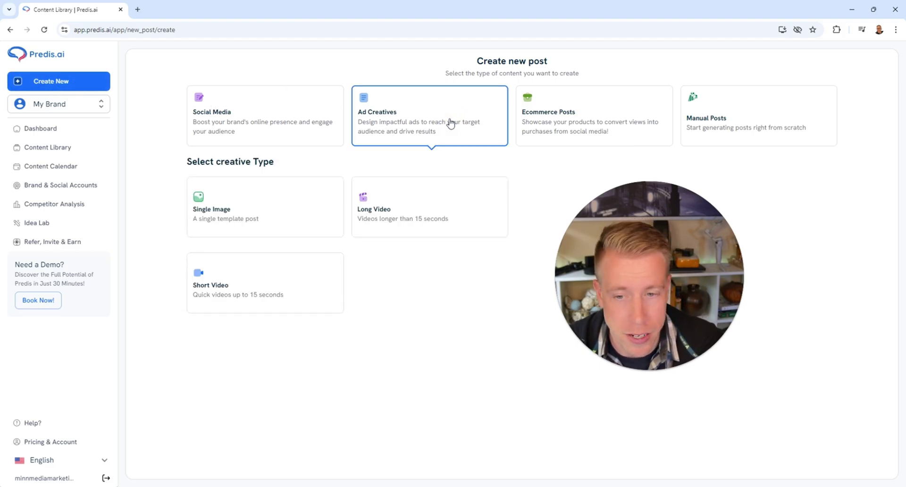
pyautogui.click(270, 208)
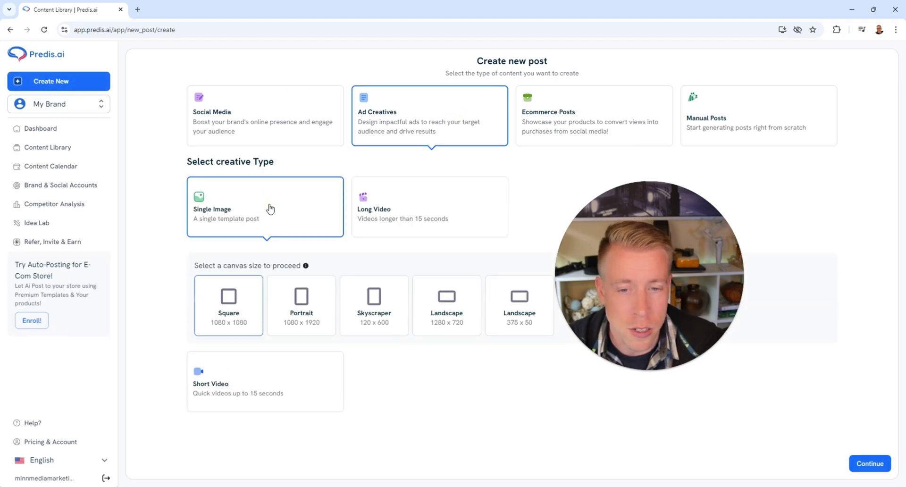
pyautogui.click(870, 462)
# - Replace the prompt with 'can you create me a post for my daycare that I run.' and generate
pyautogui.click(328, 142)
pyautogui.moveTo(256, 143); pyautogui.dragTo(112, 146)
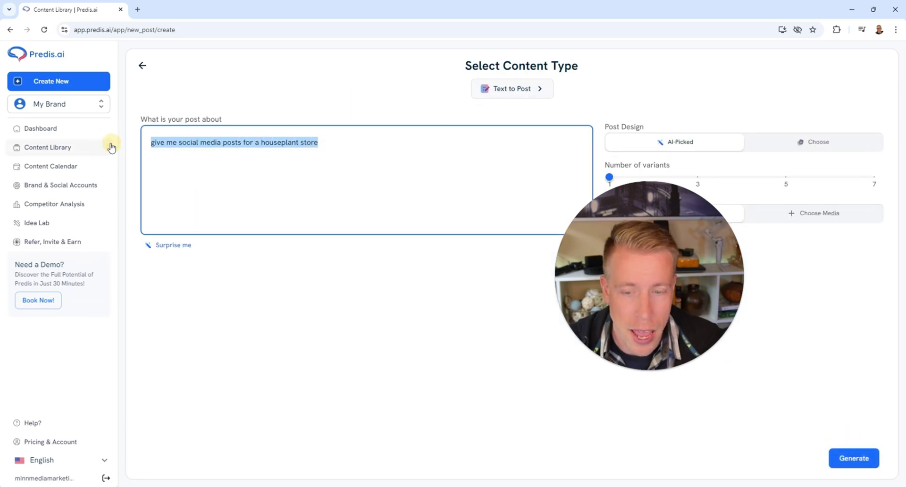
pyautogui.press('BackSpace')
pyautogui.write('can you c')
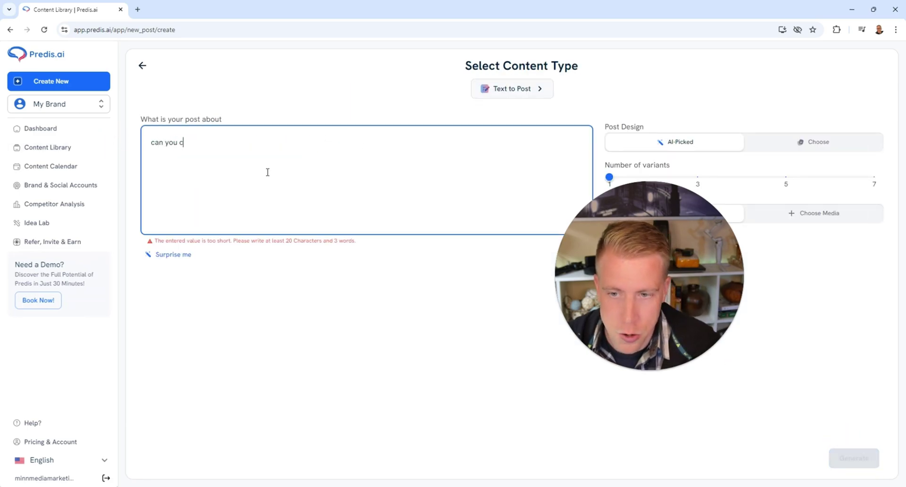
pyautogui.write('reate me a post for my daycare that ')
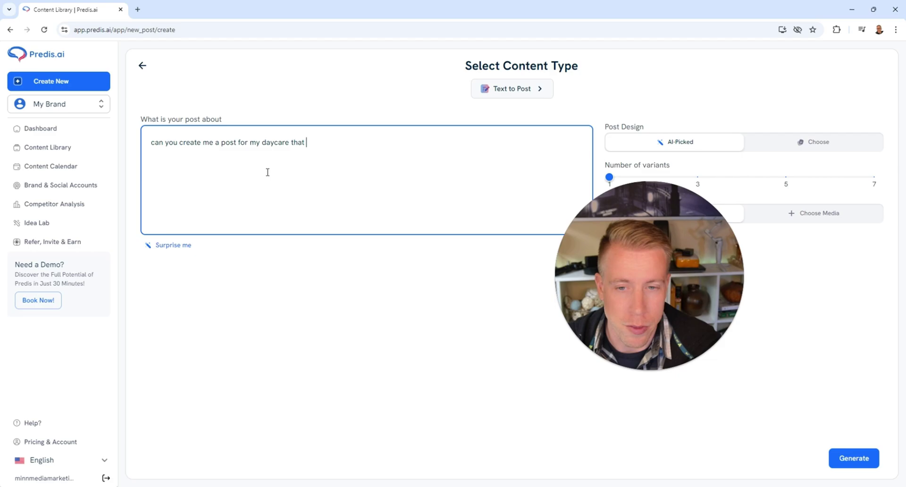
pyautogui.write('I run.')
pyautogui.click(815, 424)
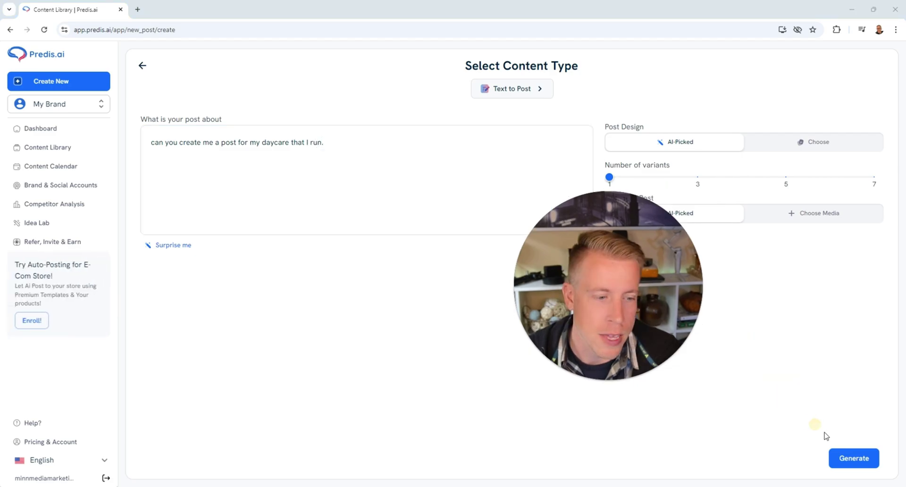
pyautogui.click(852, 459)
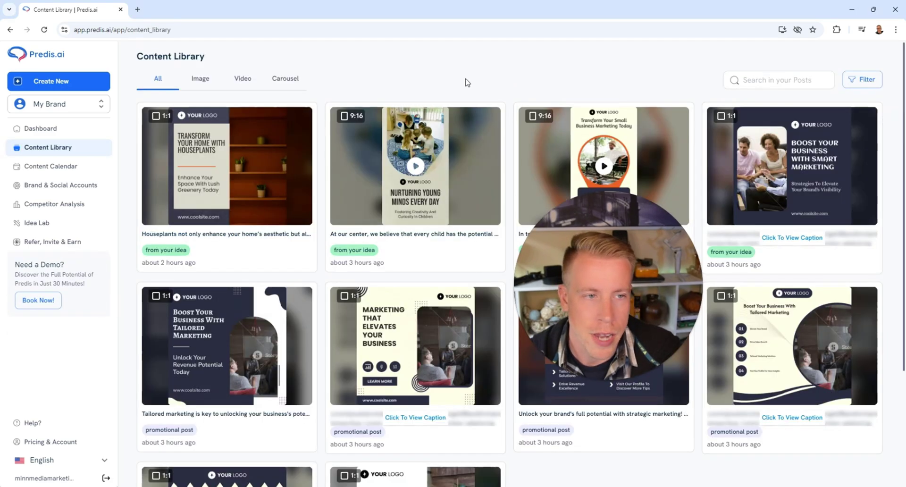
# - Open the daycare post, play its video preview, and open it in the editor
pyautogui.click(466, 211)
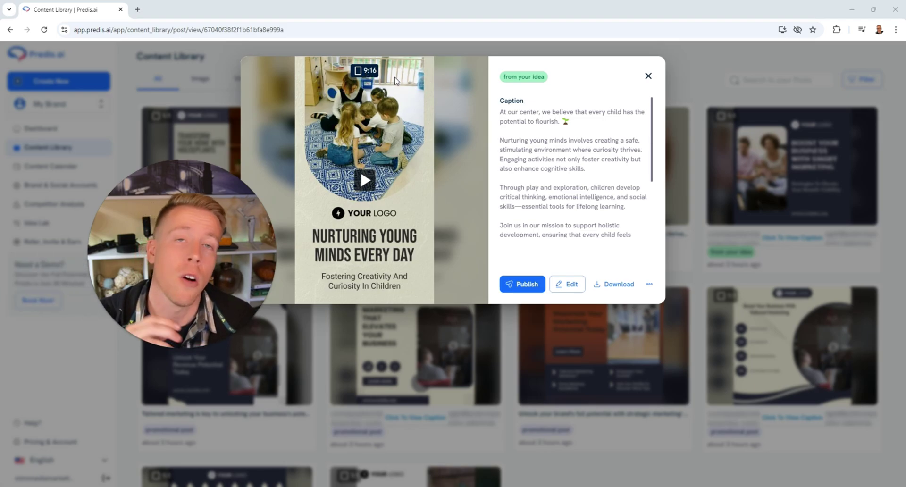
pyautogui.click(366, 184)
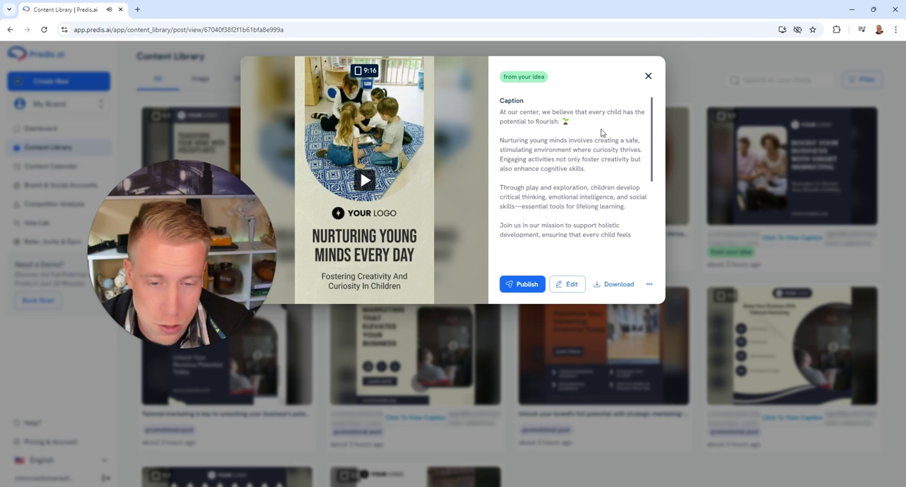
pyautogui.click(569, 284)
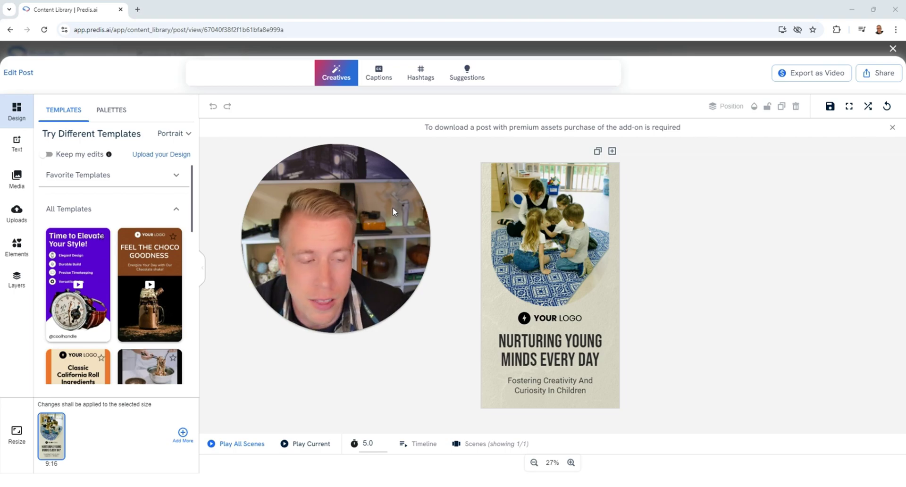
# - Save and leave the editor, read the daycare caption, and close the post preview
pyautogui.click(375, 73)
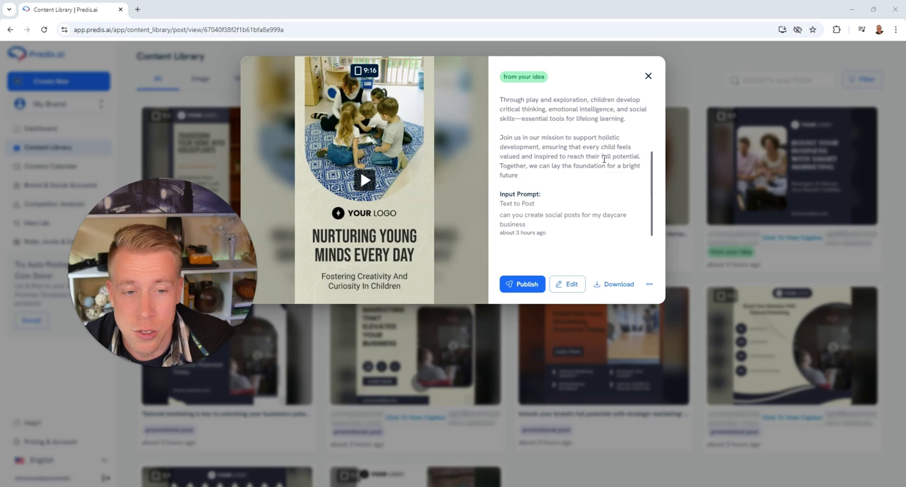
pyautogui.scroll(-5, 604, 159)
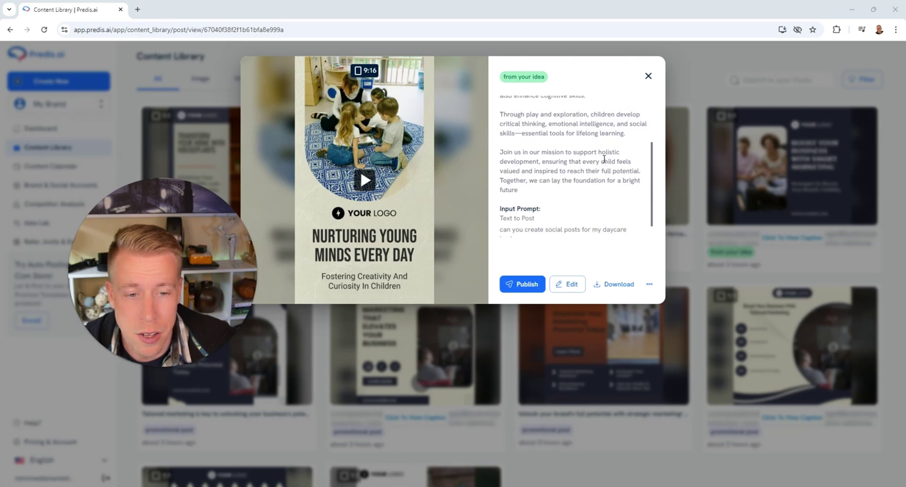
pyautogui.scroll(3, 605, 159)
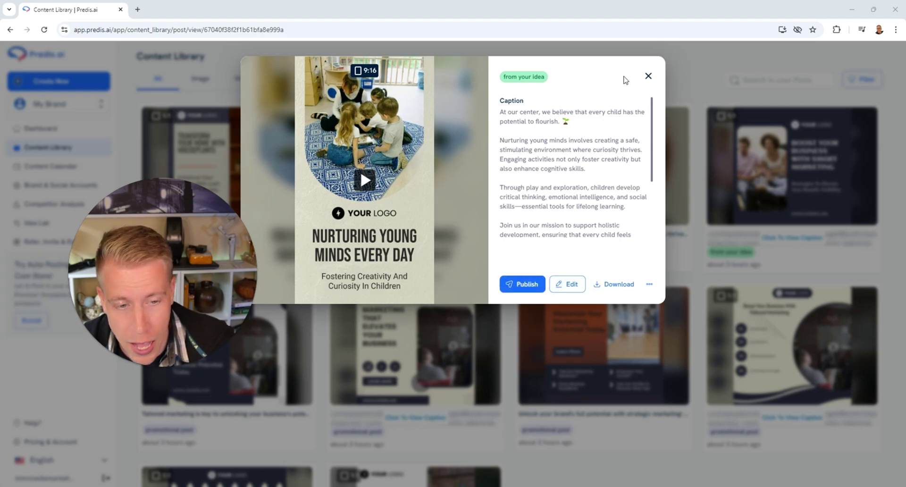
pyautogui.click(648, 76)
# - Check the Content Calendar's Thursday 10/10 slot, then switch to the Content Library
pyautogui.click(51, 166)
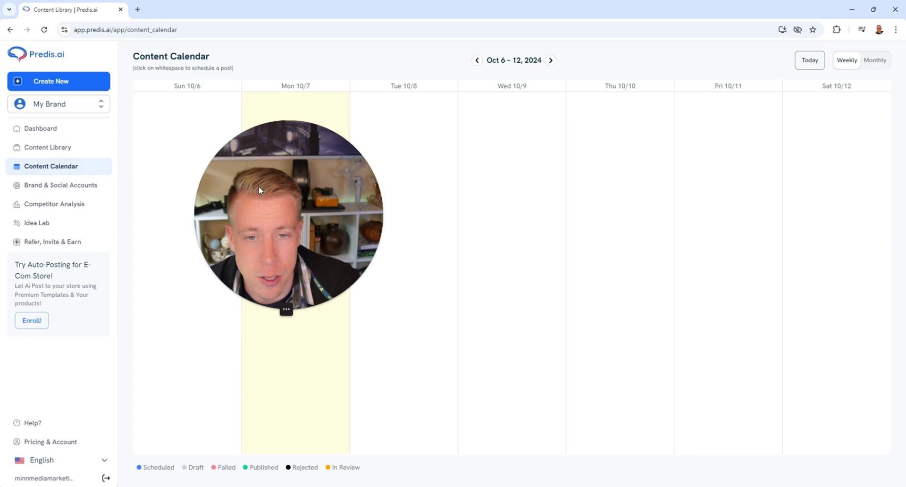
pyautogui.click(633, 189)
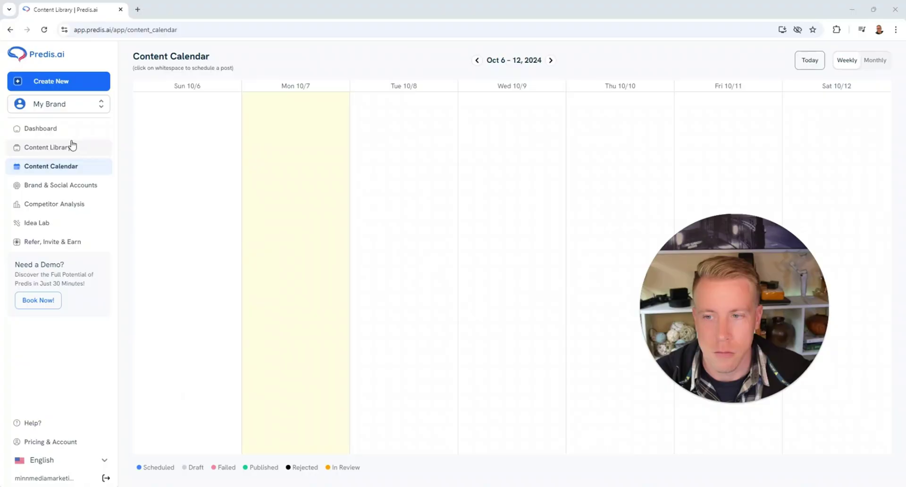
pyautogui.click(71, 146)
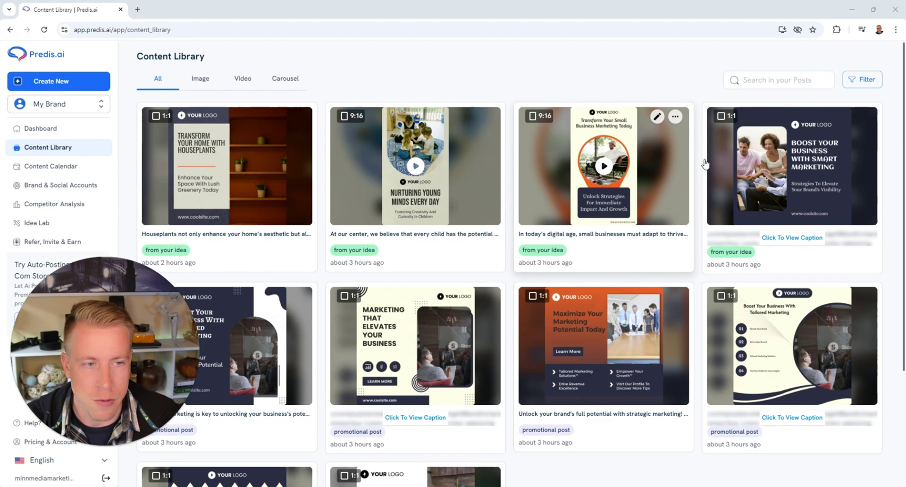
# - Open the 'Maximize Your Marketing Potential Today' post and load its design in the Edit Post editor
pyautogui.click(569, 333)
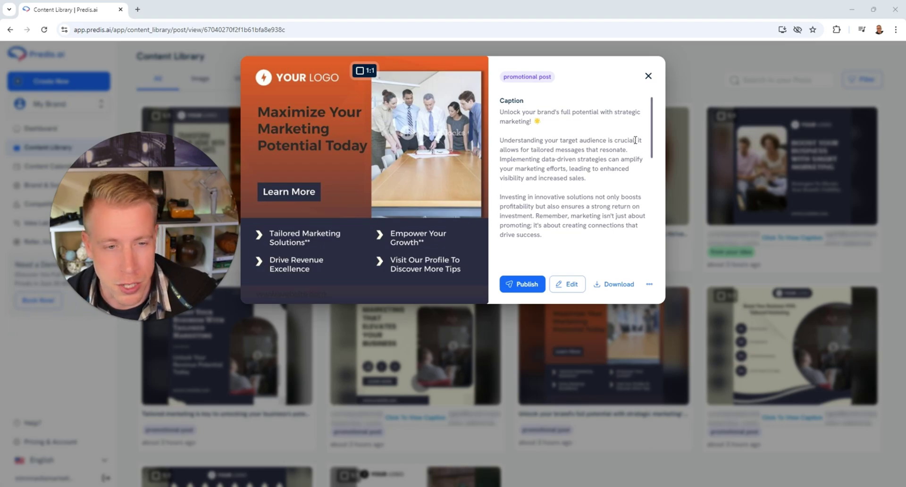
pyautogui.moveTo(652, 126)
pyautogui.mouseDown()
pyautogui.moveTo(651, 137)
pyautogui.moveTo(652, 125)
pyautogui.mouseUp()
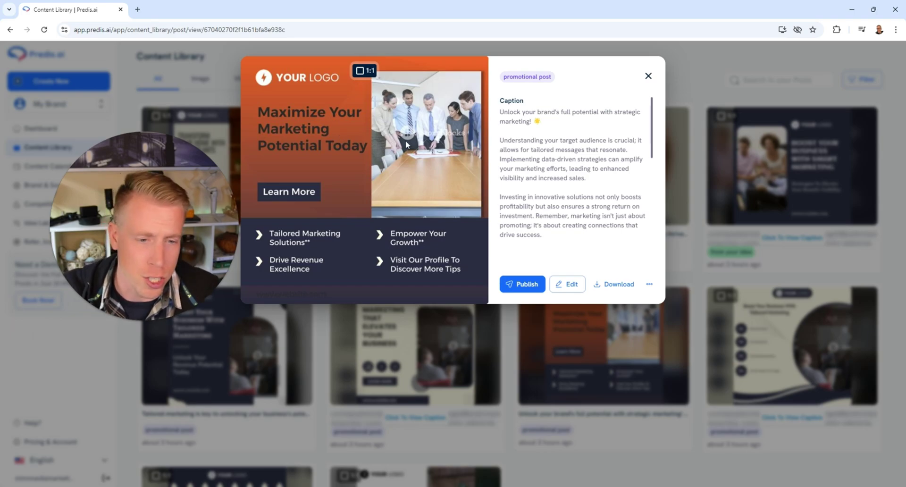
pyautogui.click(568, 284)
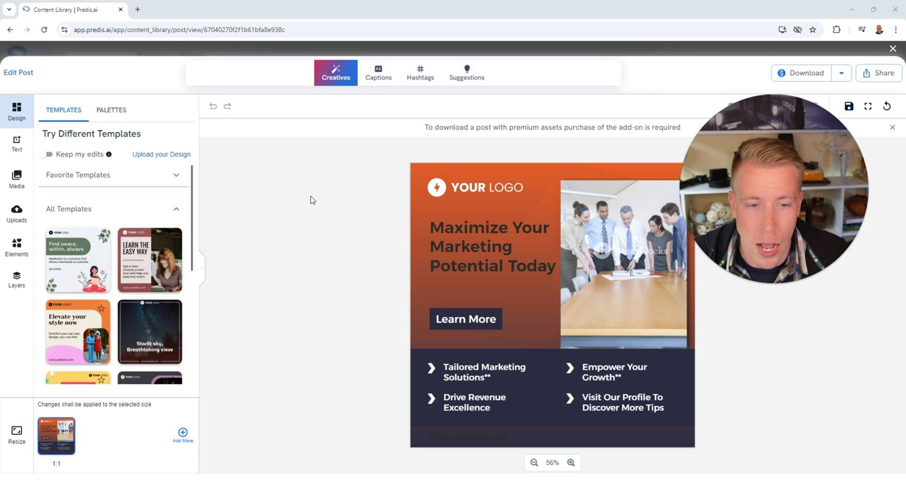
# - Try the Starlit sky, Innovative strategies and We help you design templates, then apply the cream numbered-tips layout
pyautogui.click(69, 255)
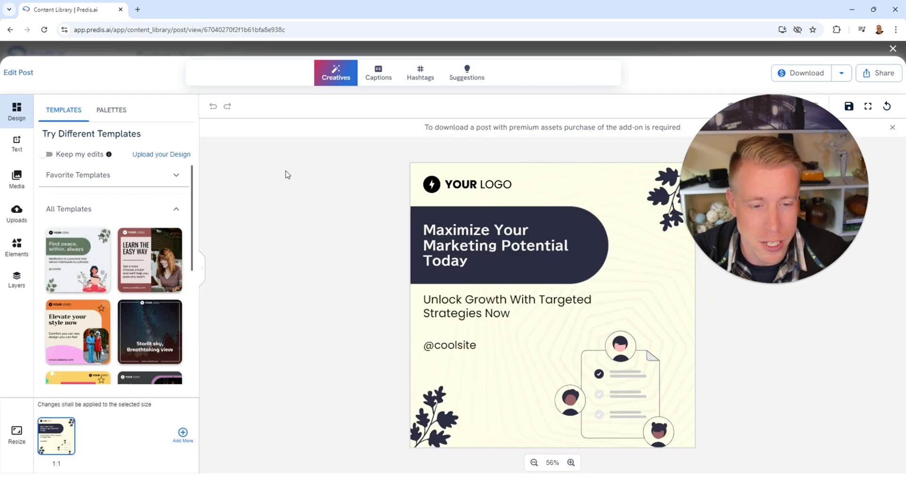
pyautogui.click(149, 335)
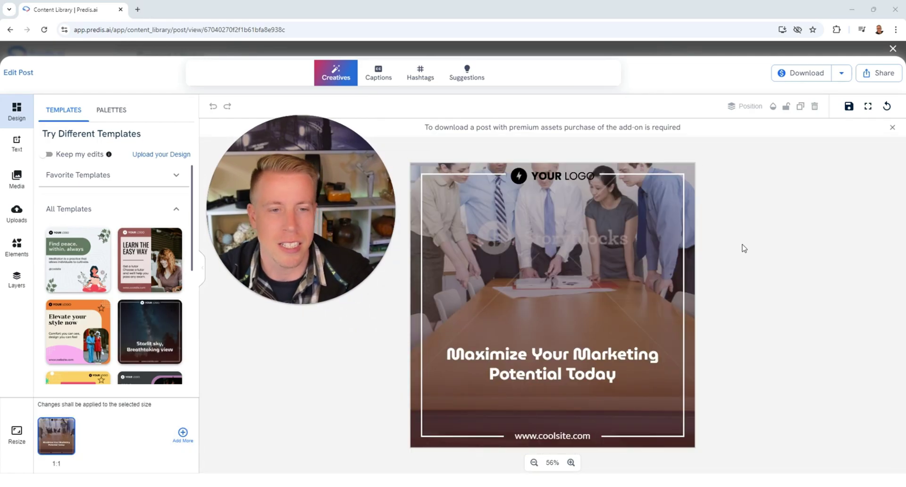
pyautogui.scroll(-2, 135, 282)
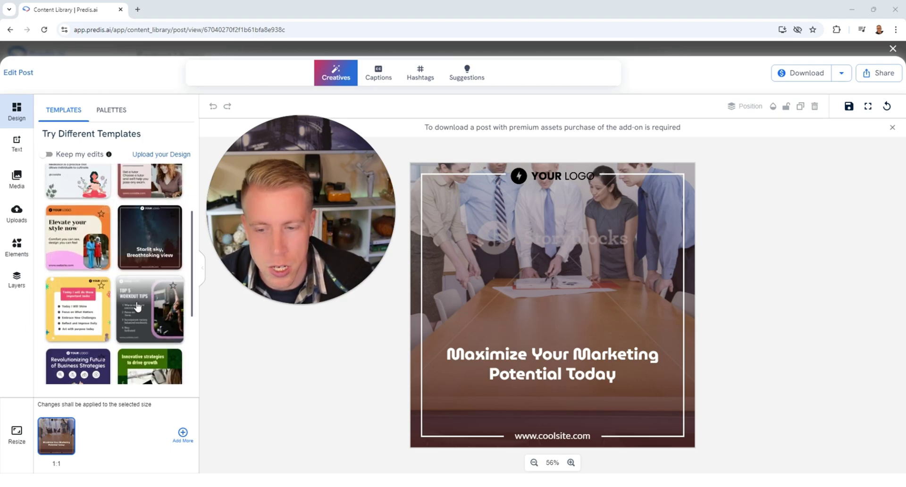
pyautogui.scroll(-2, 137, 306)
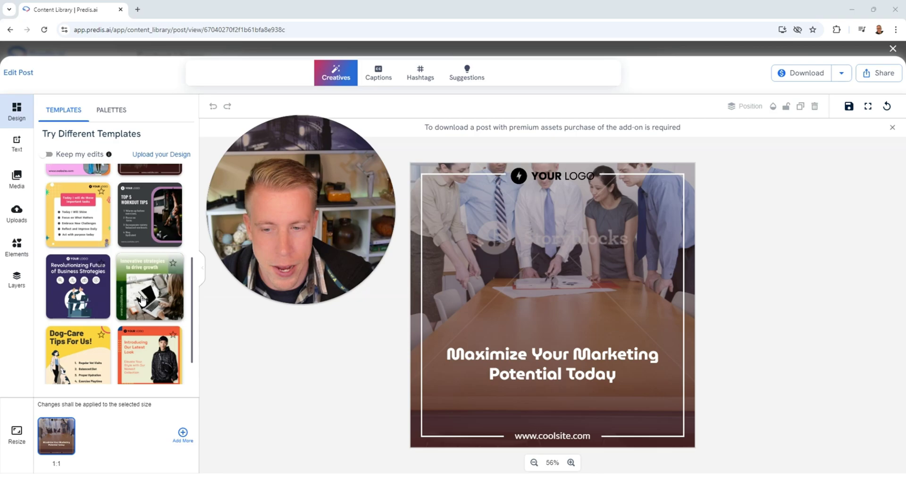
pyautogui.click(137, 306)
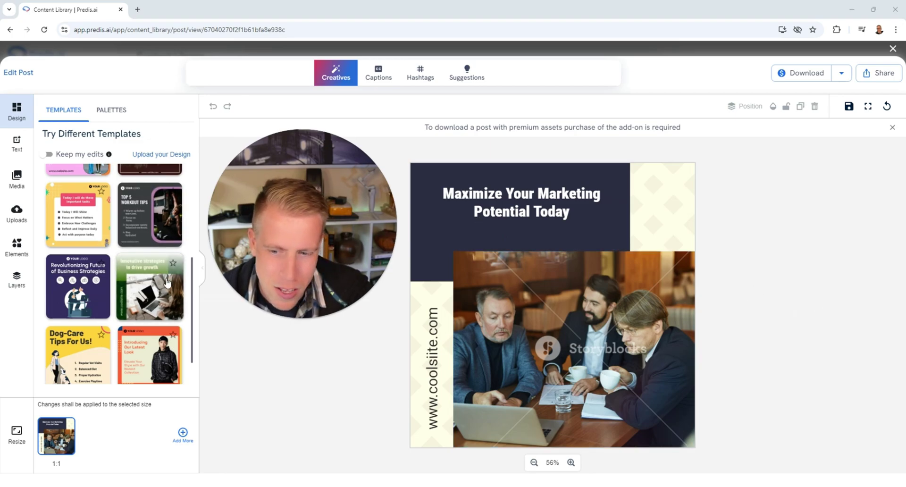
pyautogui.scroll(-3, 144, 279)
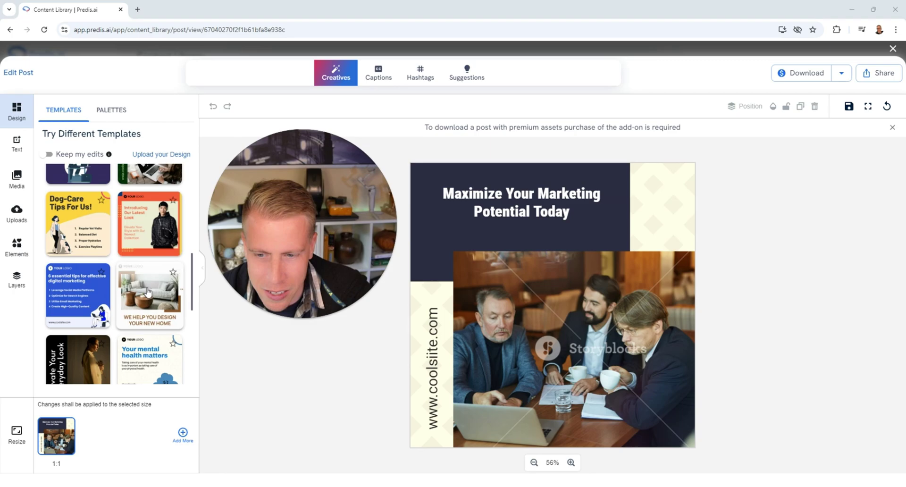
pyautogui.click(148, 292)
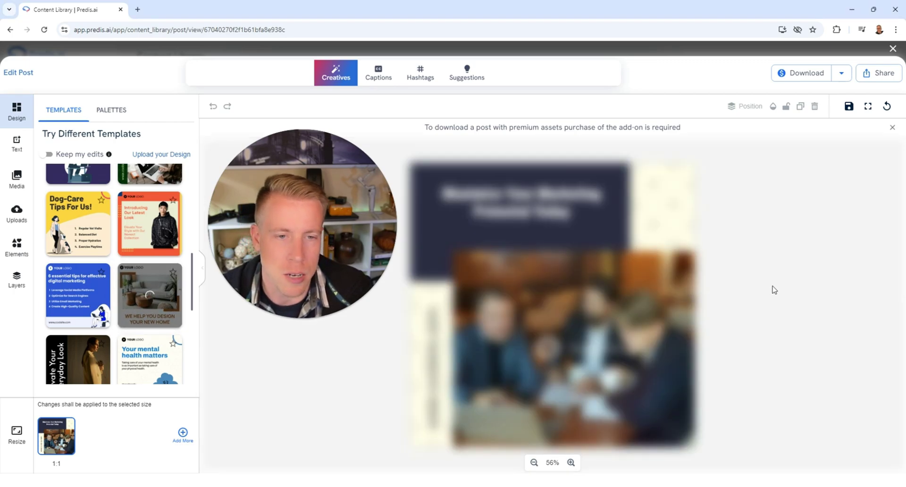
pyautogui.scroll(2, 149, 259)
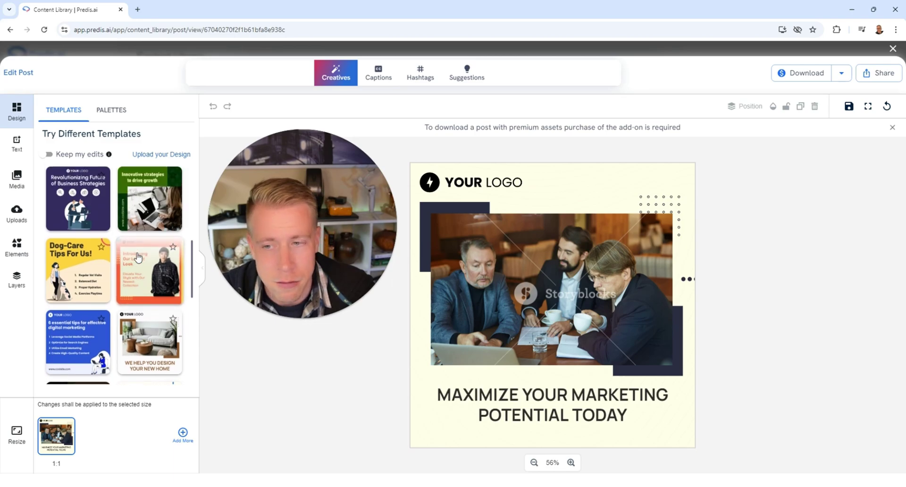
pyautogui.click(149, 259)
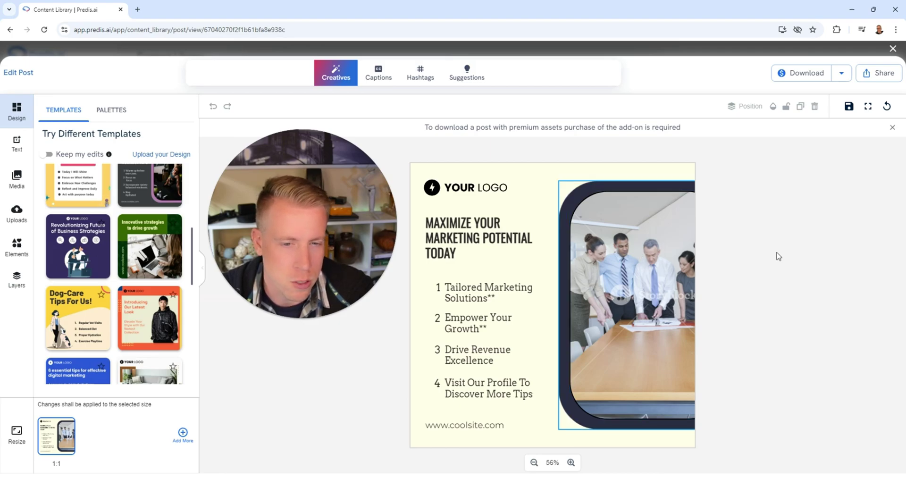
# - Inspect the YOUR LOGO element and photo frame, then close the editor to the post preview
pyautogui.click(462, 190)
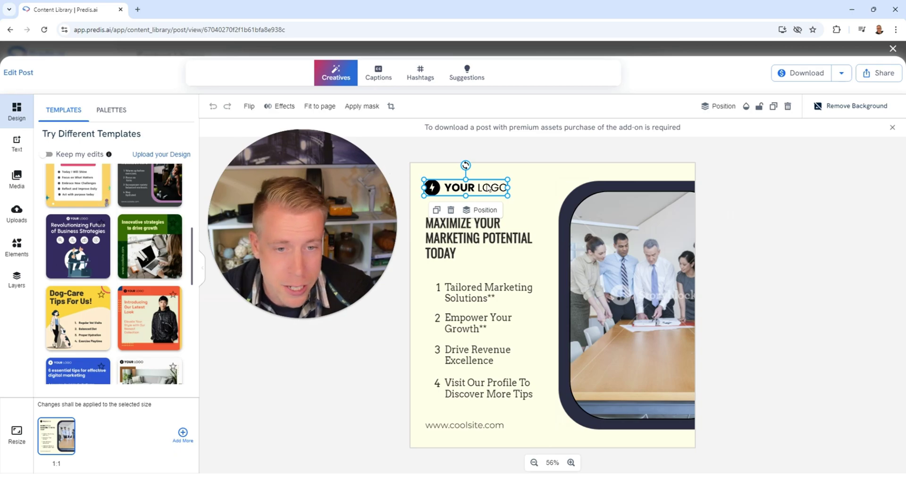
pyautogui.click(627, 186)
pyautogui.click(742, 157)
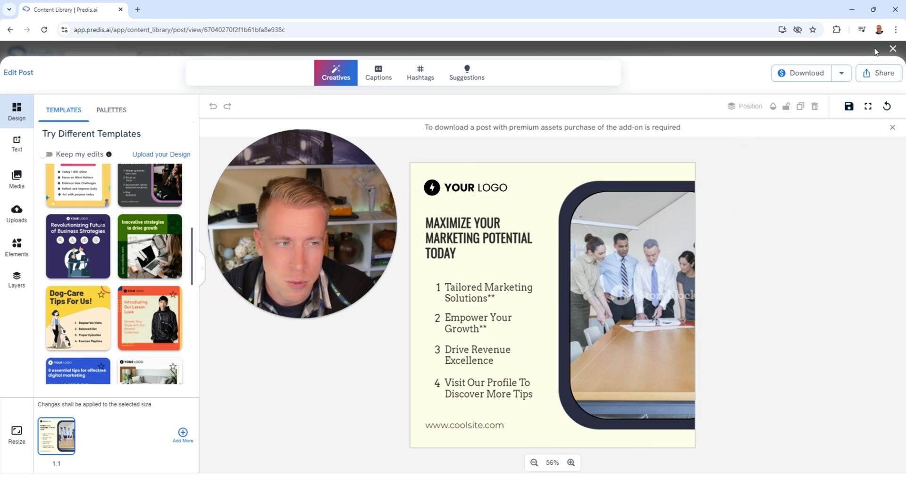
pyautogui.click(894, 49)
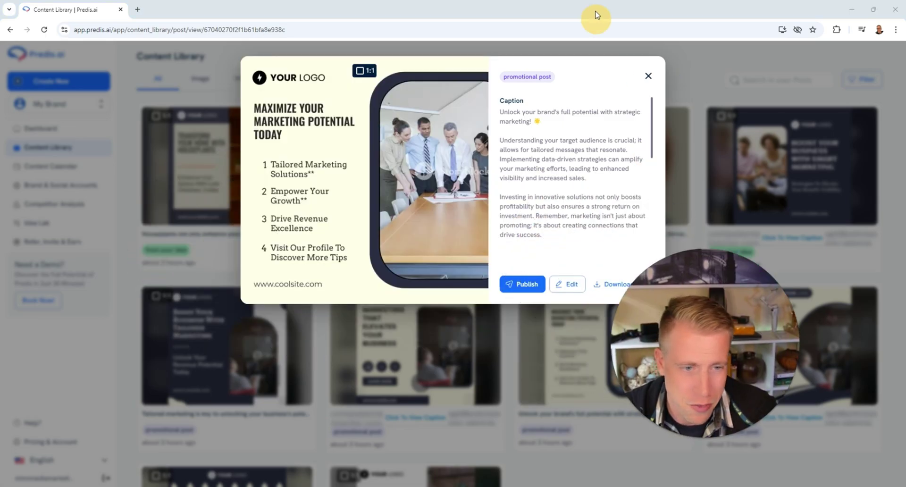
# - Close the post preview and visit the Competitor Analysis and Brand & Social Accounts pages
pyautogui.click(649, 77)
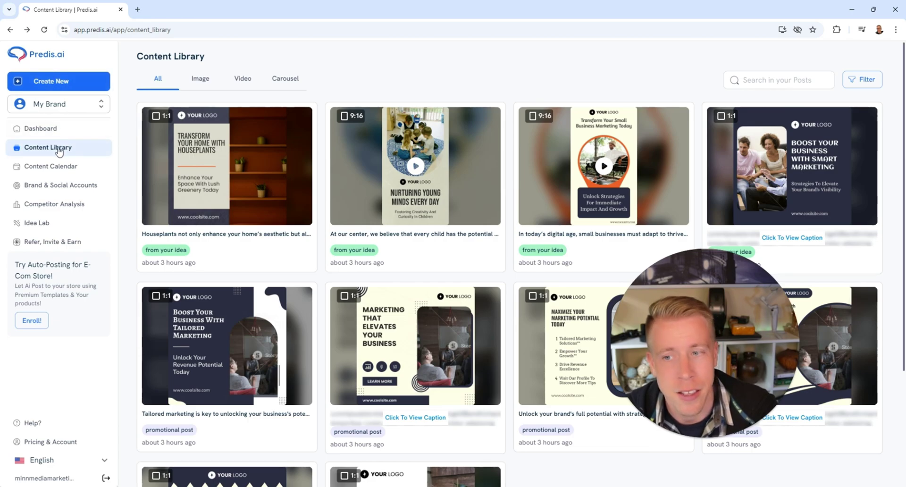
pyautogui.click(55, 203)
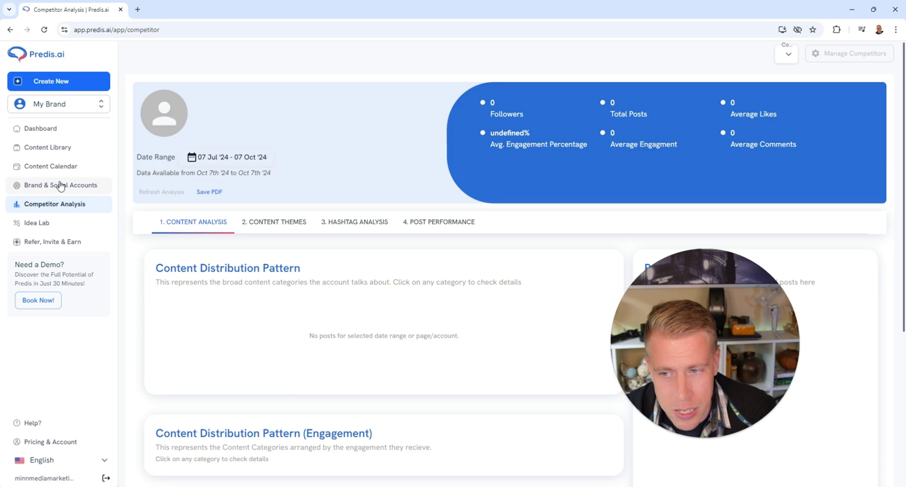
pyautogui.click(58, 187)
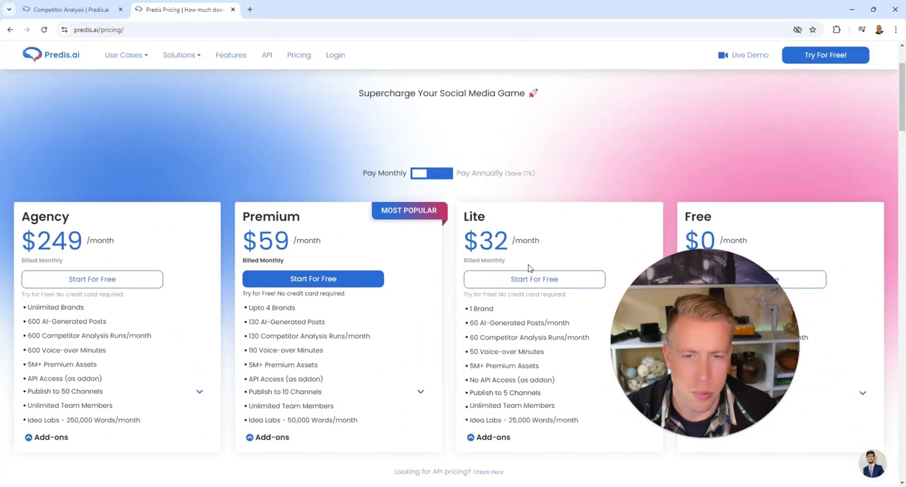
pyautogui.scroll(1, 446, 163)
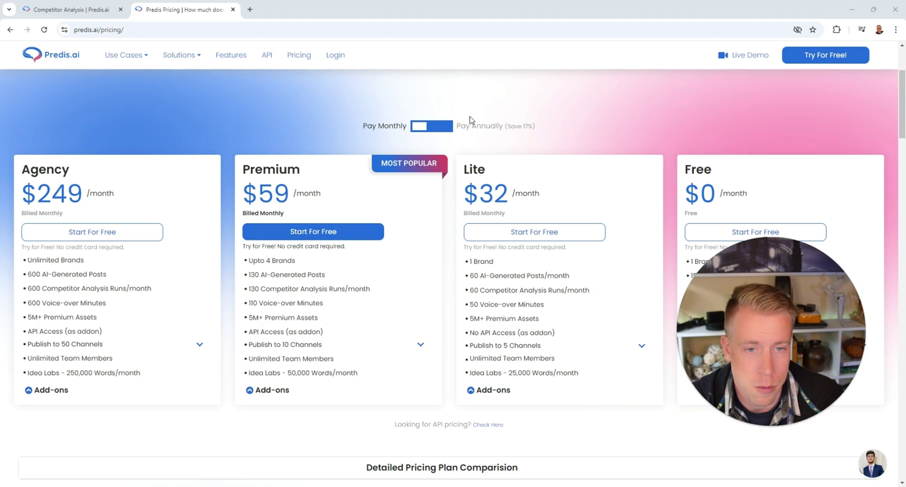
pyautogui.click(441, 127)
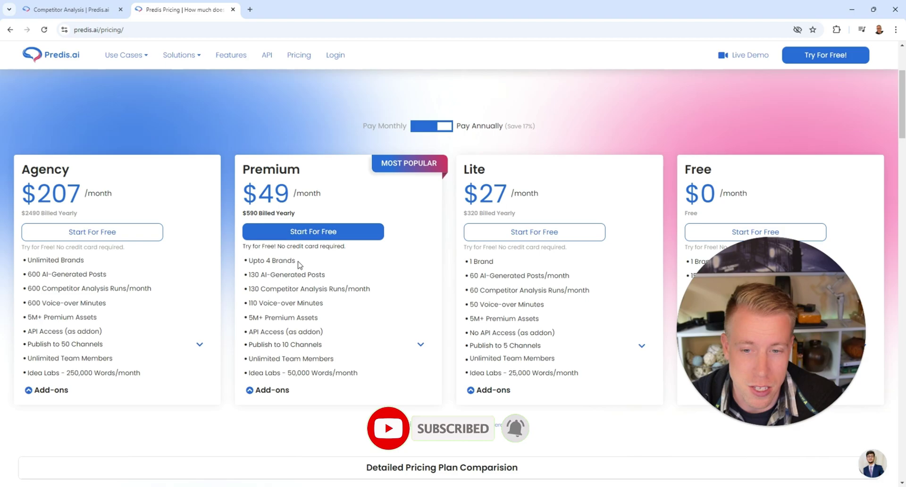
pyautogui.moveTo(266, 261); pyautogui.dragTo(253, 261)
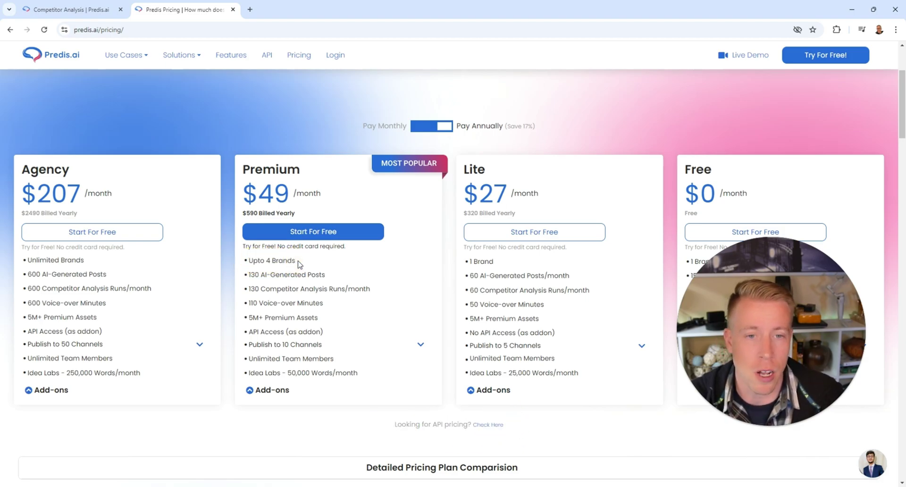
pyautogui.click(417, 126)
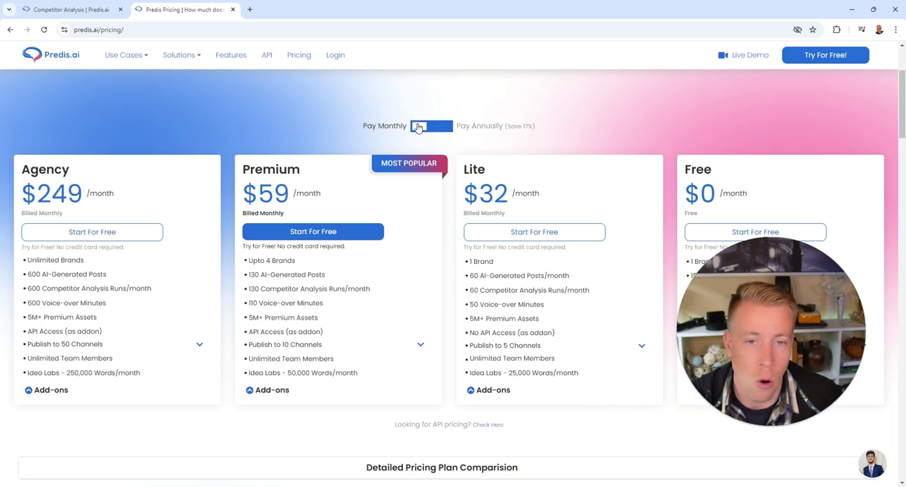